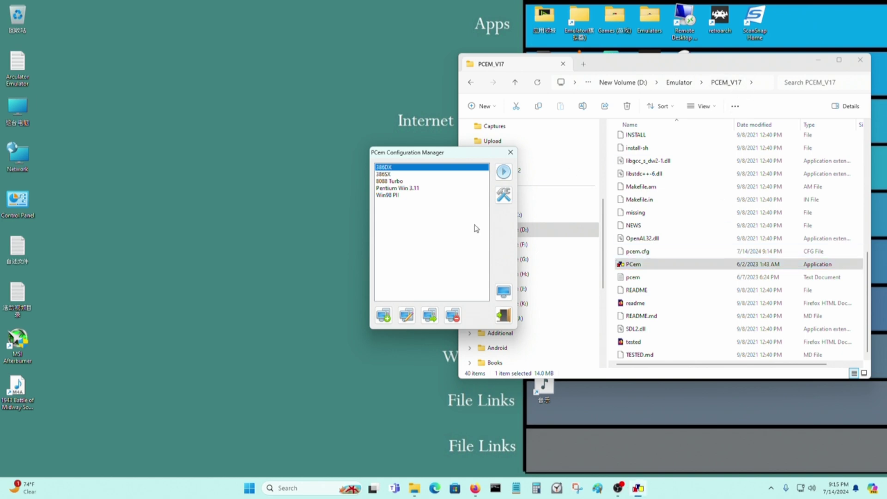
# Open the configuration for the Win98 PII machine and go to its drive settings
pyautogui.click(396, 195)
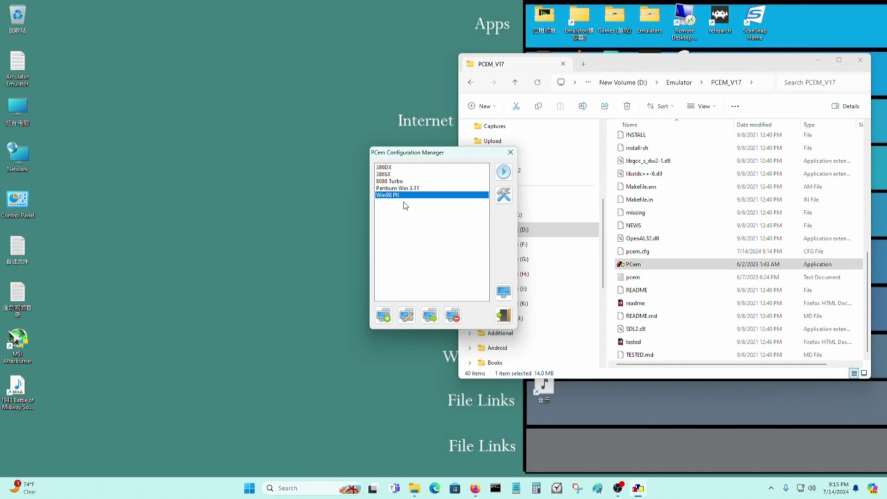
pyautogui.click(502, 203)
pyautogui.click(437, 203)
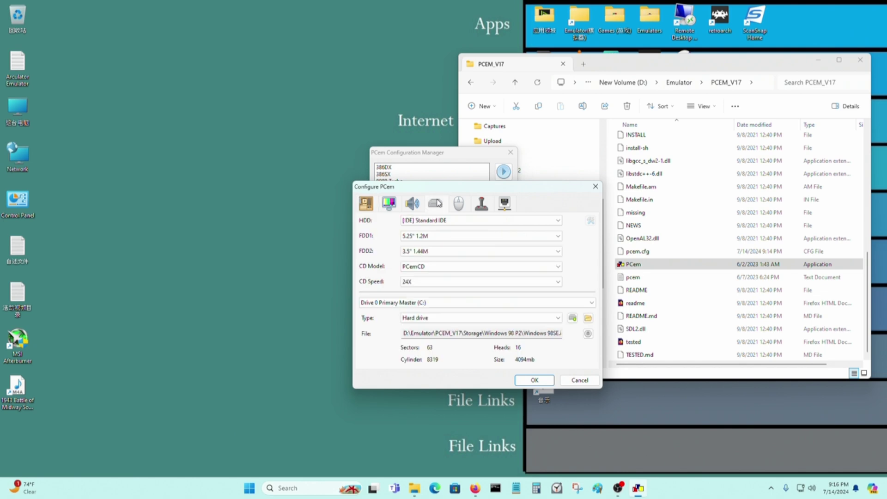
# Eject the existing image from hard drive Drive 3 Secondary Slave (F:) and start a new hard disk image
pyautogui.click(556, 318)
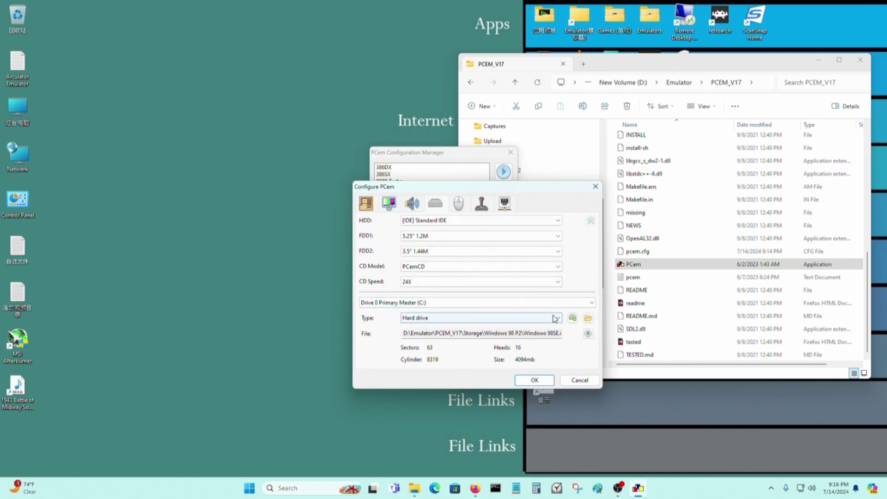
pyautogui.click(503, 306)
pyautogui.click(462, 303)
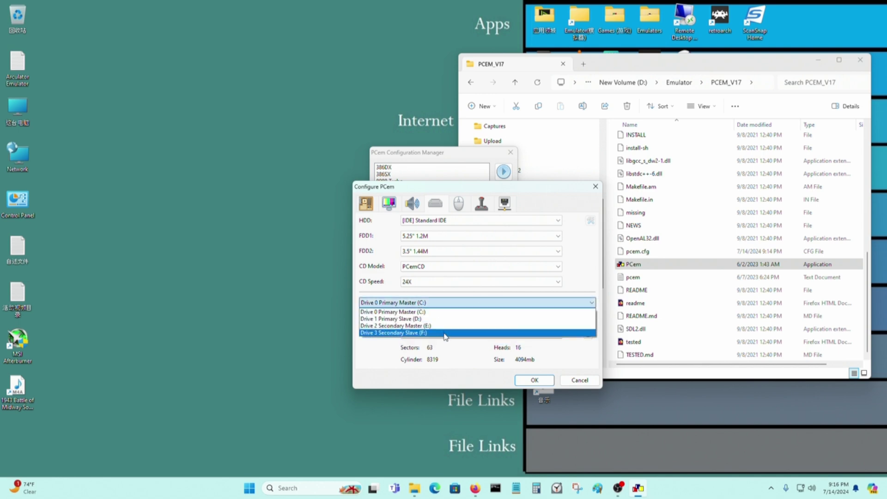
pyautogui.click(445, 333)
pyautogui.click(588, 335)
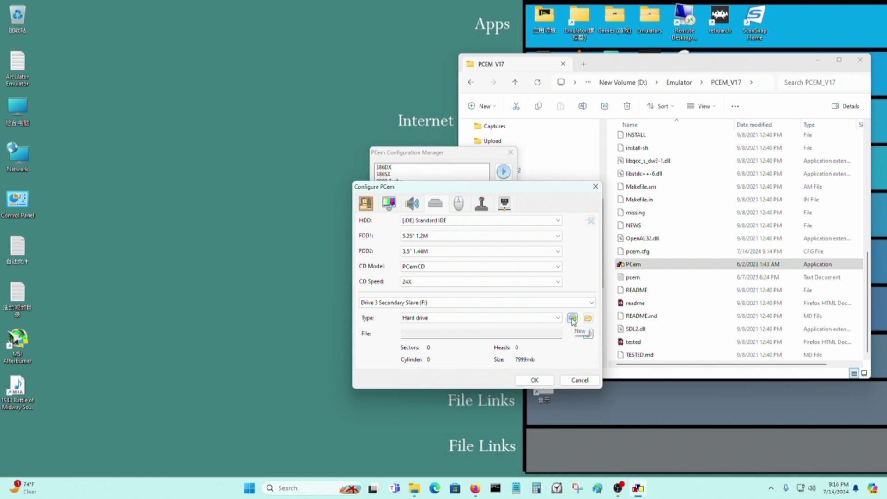
pyautogui.click(572, 318)
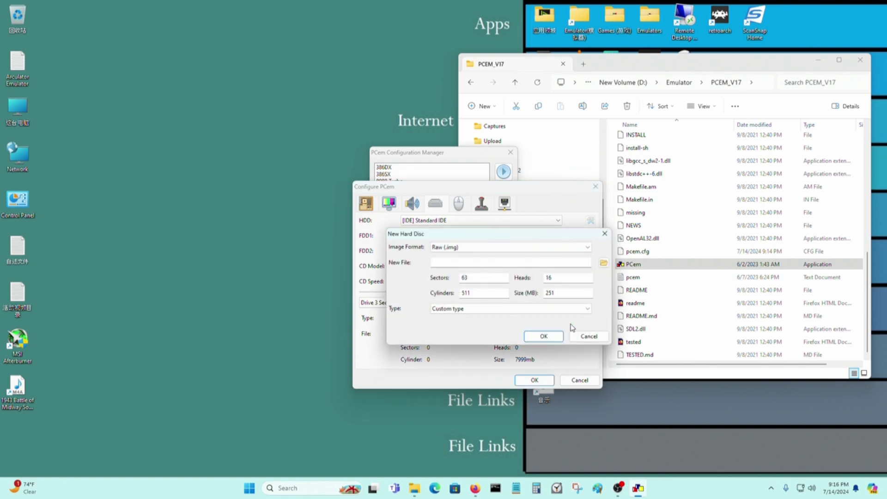
# Choose the Fixed-size VHD format and name the new image HDD 4 GB.vhd
pyautogui.click(587, 247)
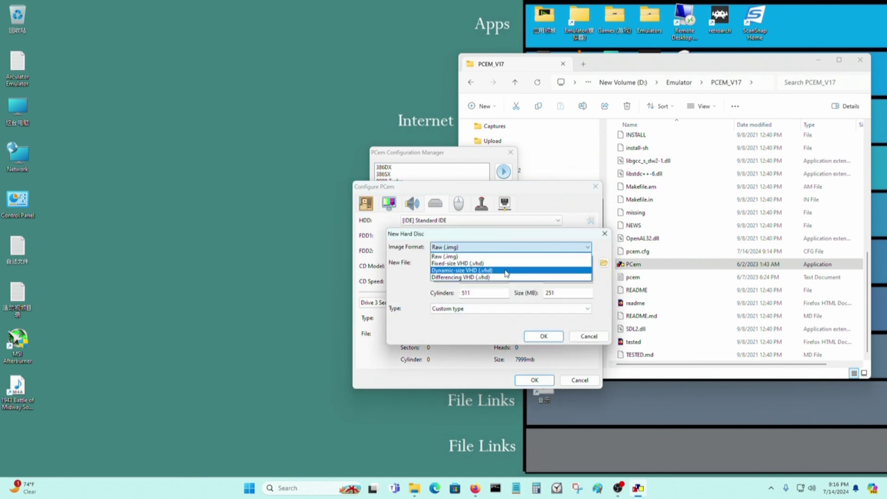
pyautogui.click(447, 263)
pyautogui.click(459, 264)
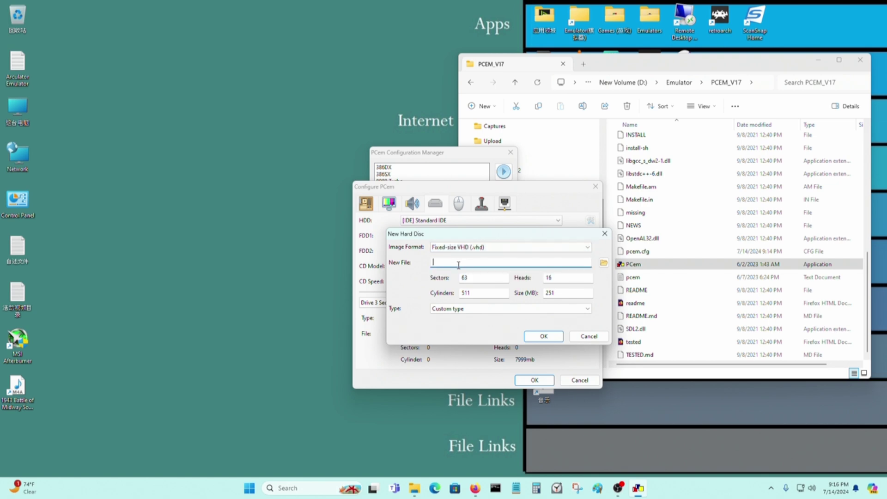
pyautogui.write('HDD 4 GB.vhd')
# Set the size to 4000 MB, create the image, and save the F: drive configuration
pyautogui.doubleClick(573, 293)
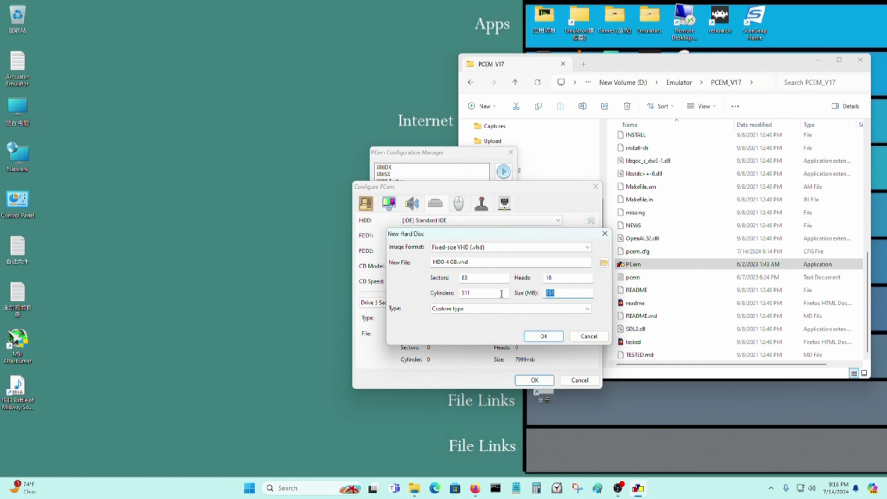
pyautogui.write('400')
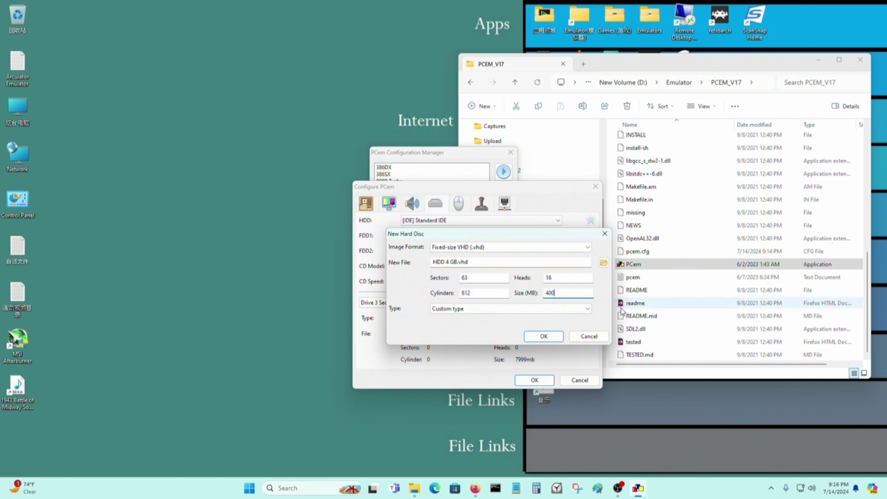
pyautogui.click(558, 309)
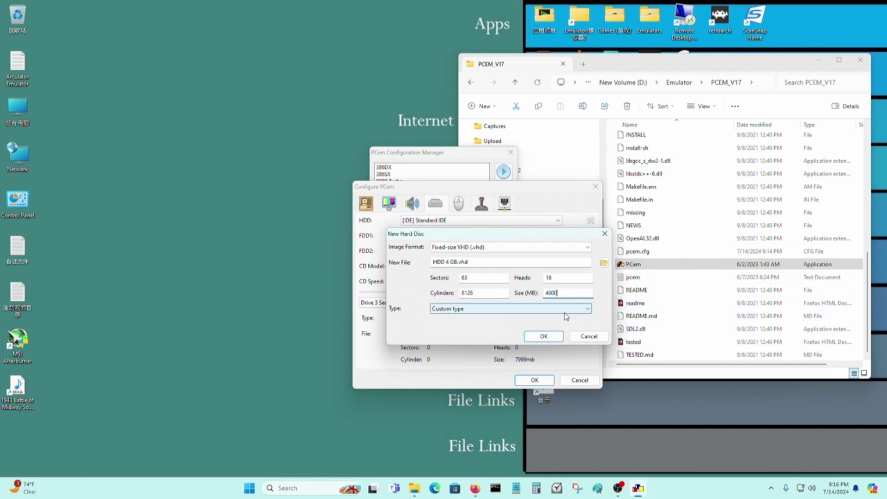
pyautogui.click(546, 340)
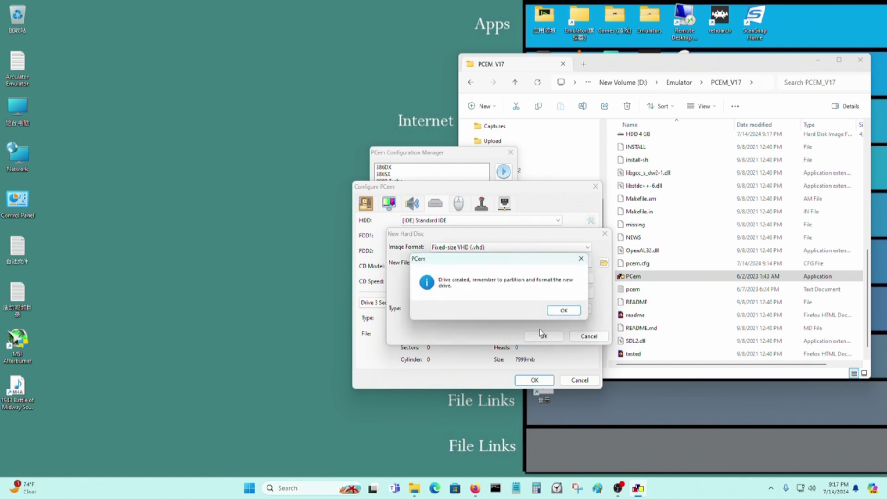
pyautogui.click(563, 313)
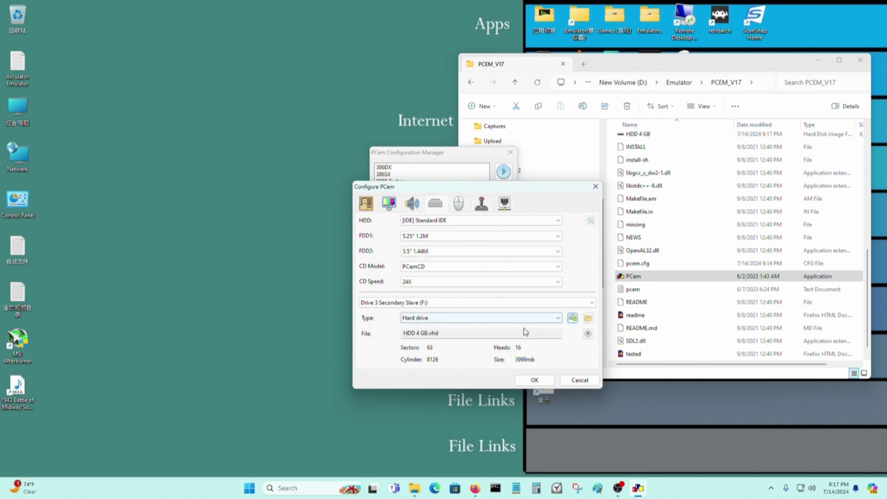
pyautogui.click(535, 381)
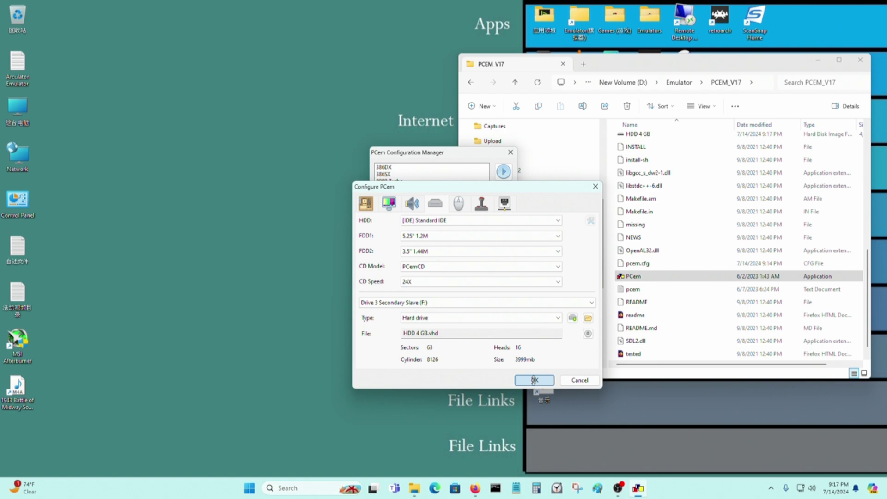
# Boot the Win98 PII machine and check the drives in My Computer
pyautogui.click(504, 173)
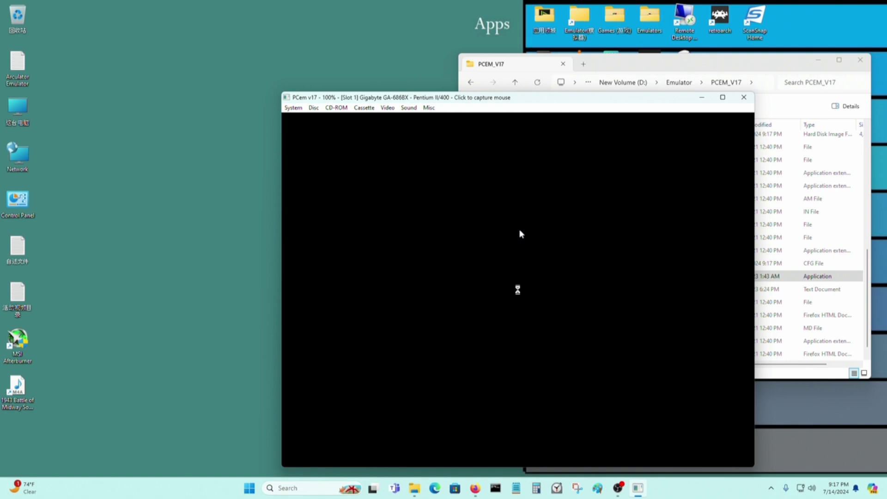
pyautogui.click(528, 253)
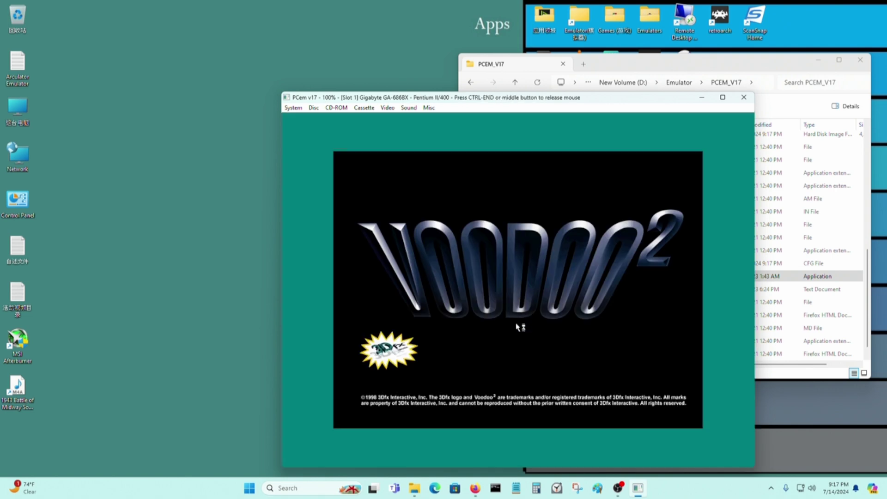
pyautogui.middleClick(463, 115)
pyautogui.moveTo(463, 97); pyautogui.dragTo(440, 83)
pyautogui.click(441, 101)
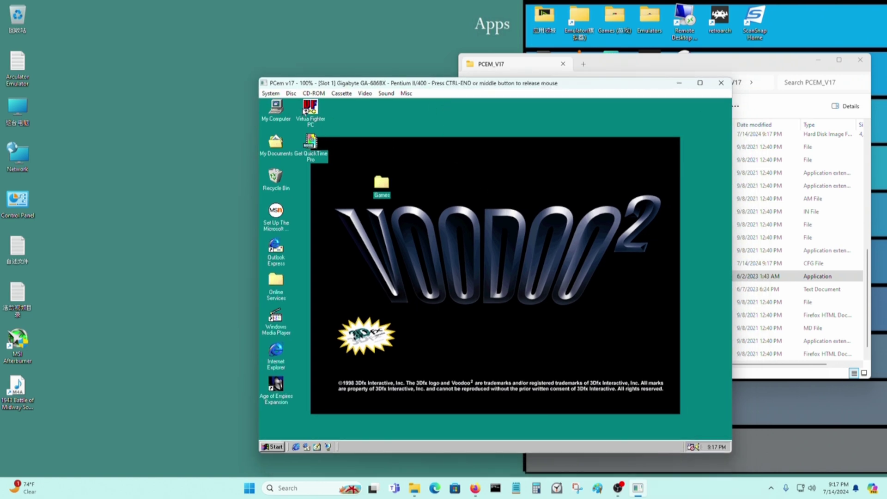
pyautogui.doubleClick(281, 112)
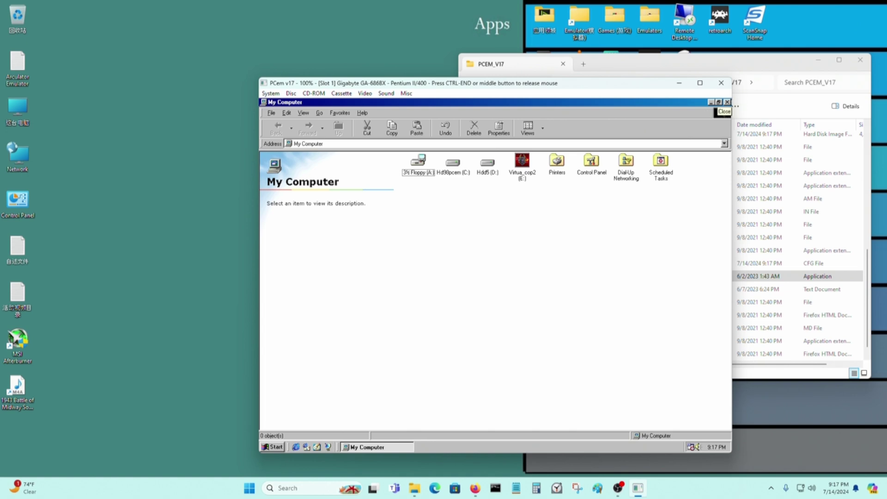
pyautogui.click(727, 102)
# Shut down Windows 98 with Restart in MS-DOS mode
pyautogui.click(275, 447)
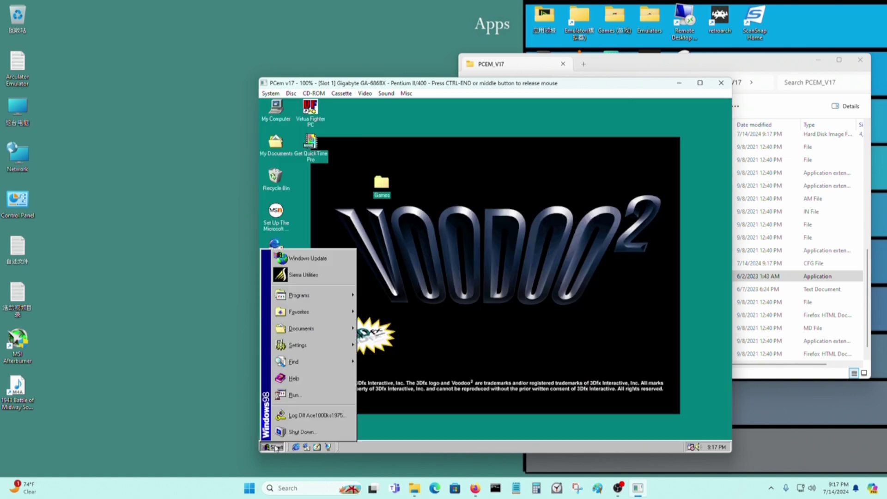
pyautogui.click(284, 432)
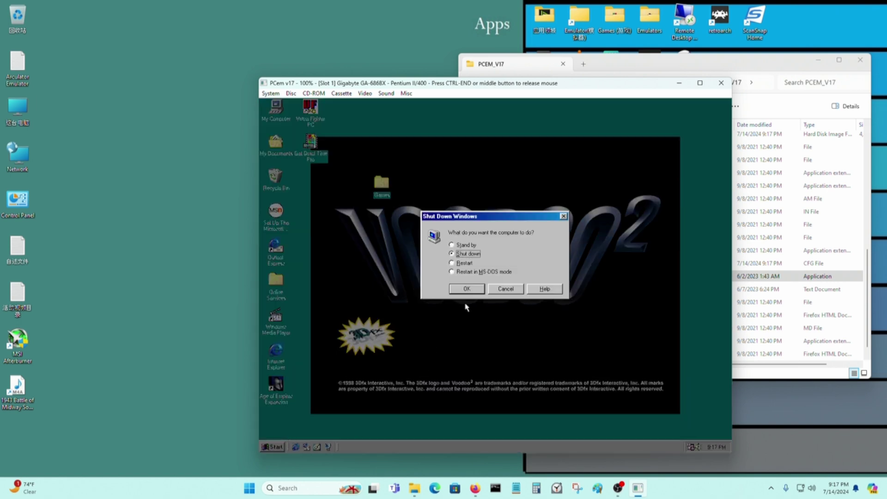
pyautogui.click(479, 273)
pyautogui.click(468, 289)
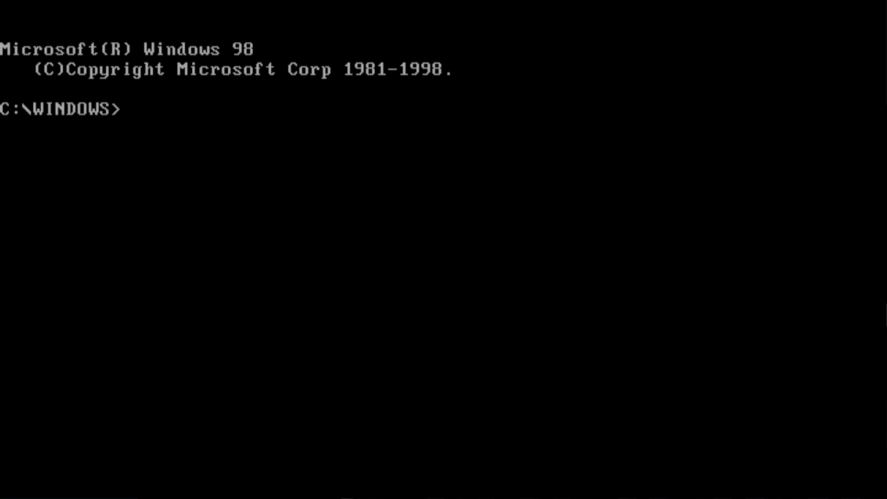
# Run fdisk with large disk support enabled
pyautogui.write('fdisk')
pyautogui.press('Return')
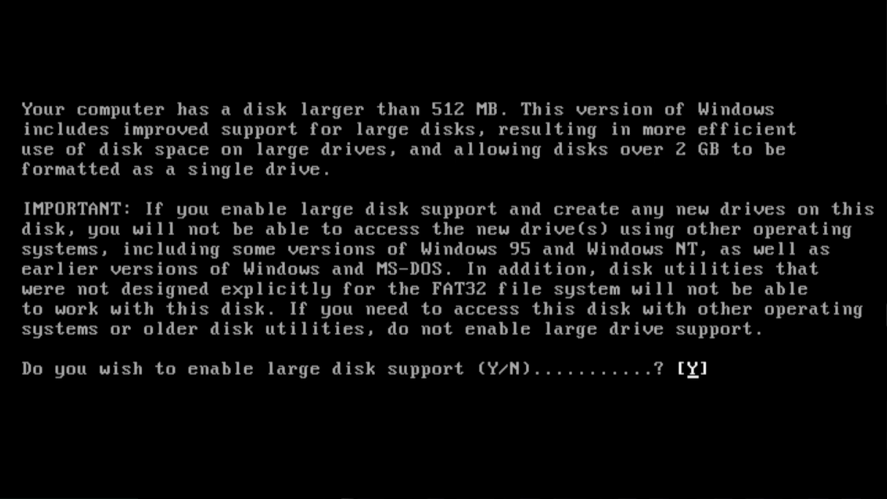
pyautogui.press('Return')
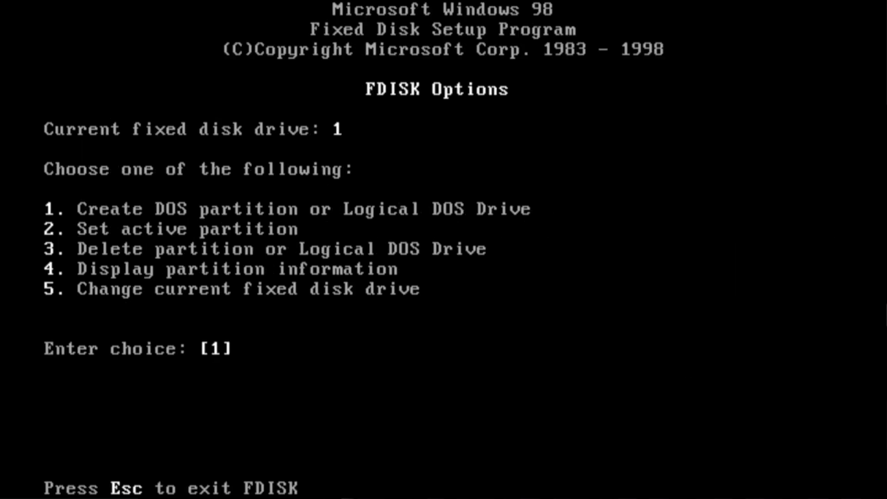
pyautogui.press('BackSpace')
pyautogui.press('Return')
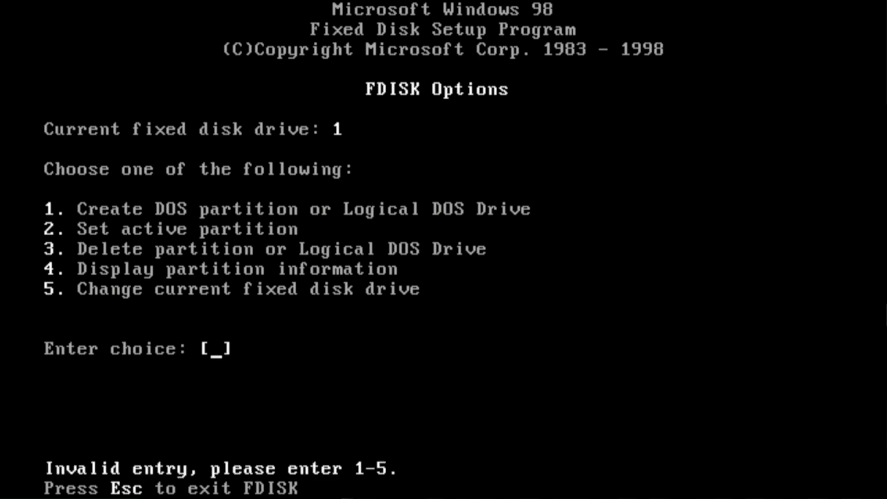
# Select fixed disk 3 and create a maximum-size primary DOS partition on it
pyautogui.write('5')
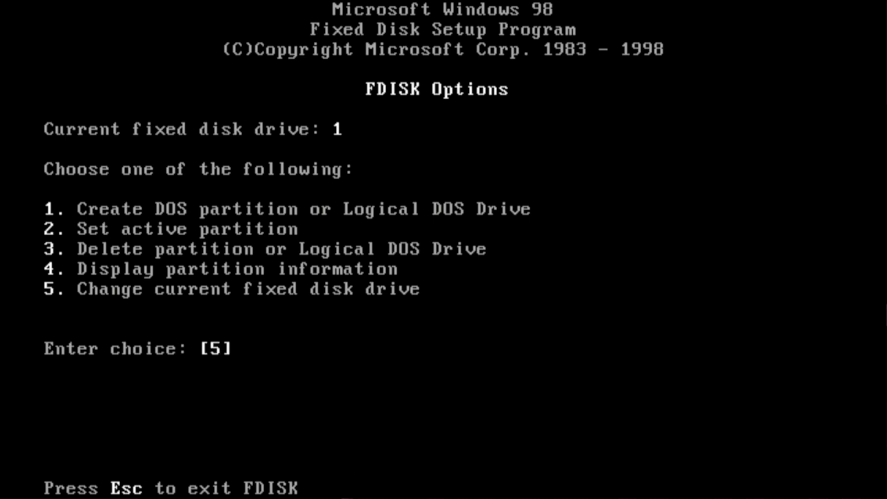
pyautogui.press('Return')
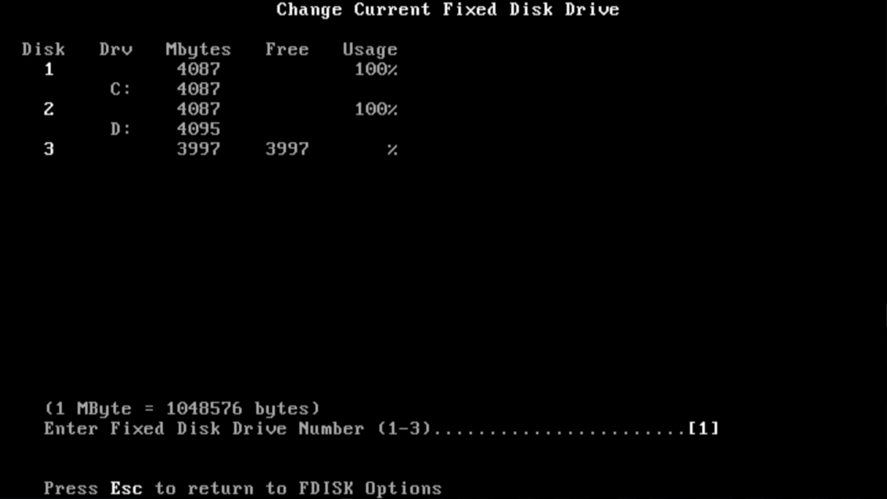
pyautogui.write('3')
pyautogui.press('Return')
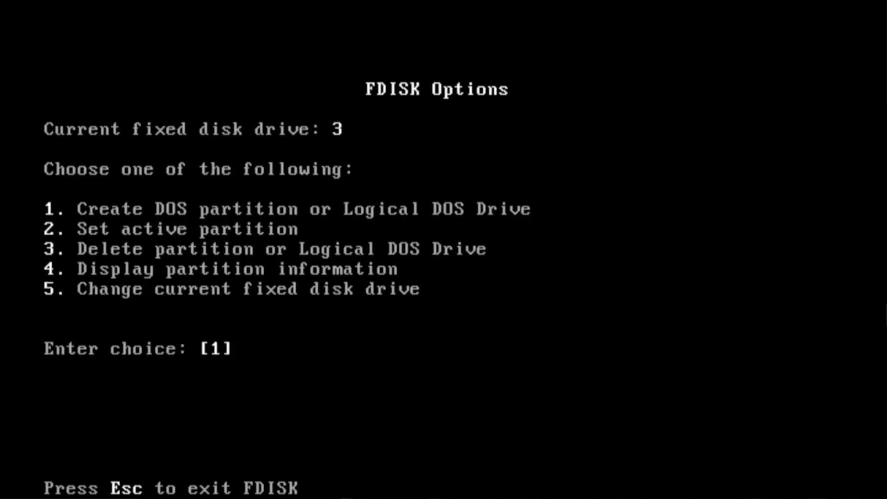
pyautogui.press('Return')
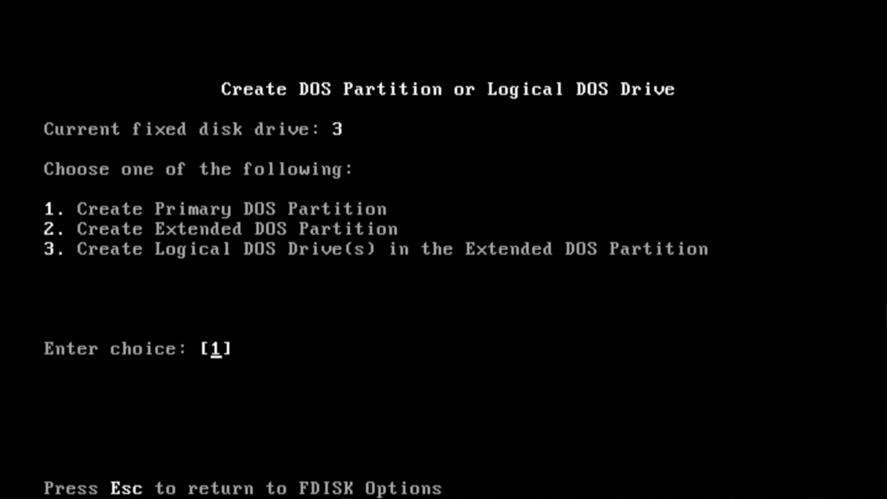
pyautogui.press('Return')
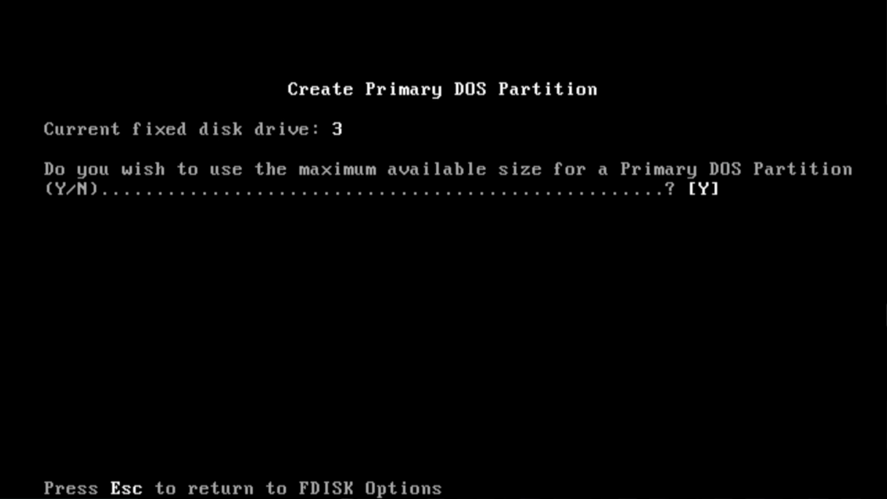
pyautogui.press('Return')
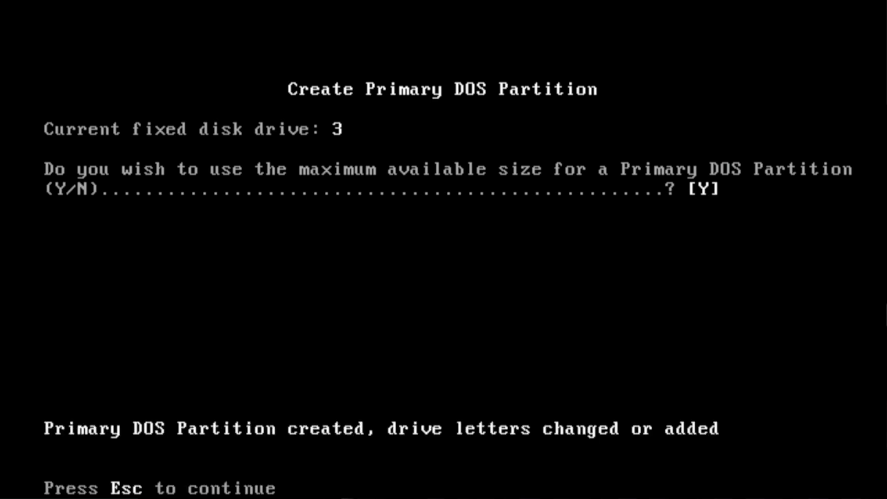
# Switch the current fixed disk back to disk 1 and exit FDISK
pyautogui.press('Escape')
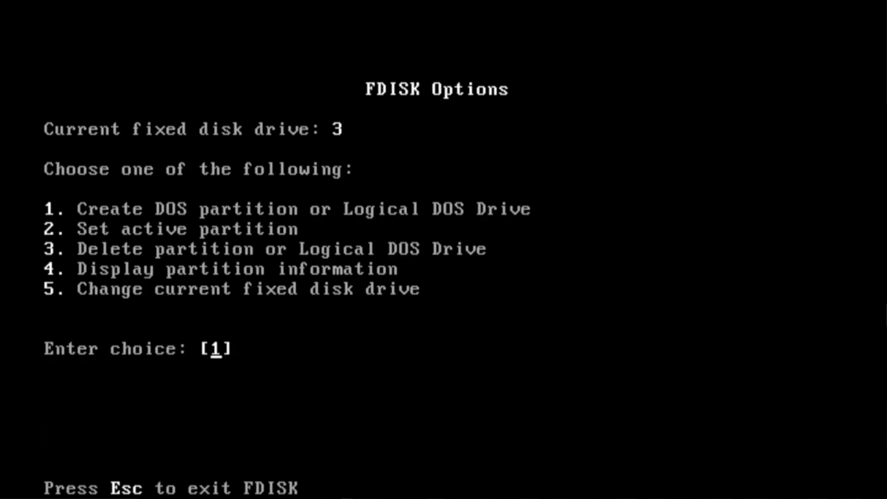
pyautogui.write('5')
pyautogui.press('Return')
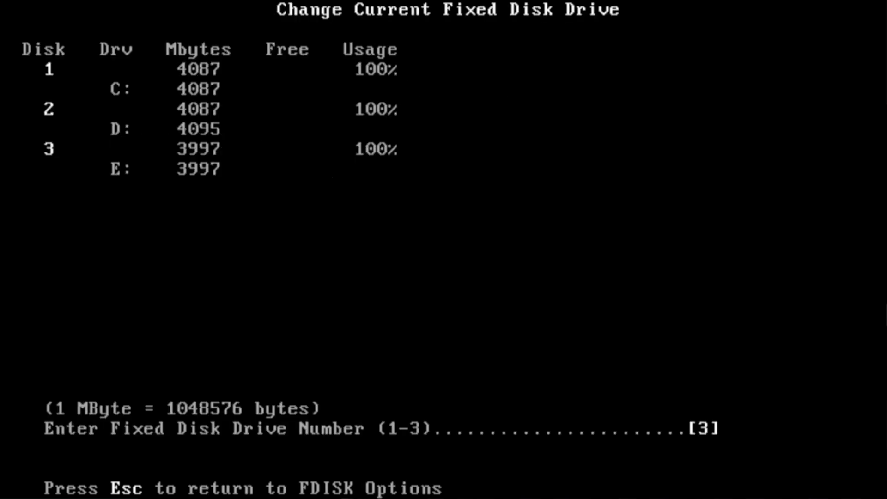
pyautogui.write('1')
pyautogui.press('Return')
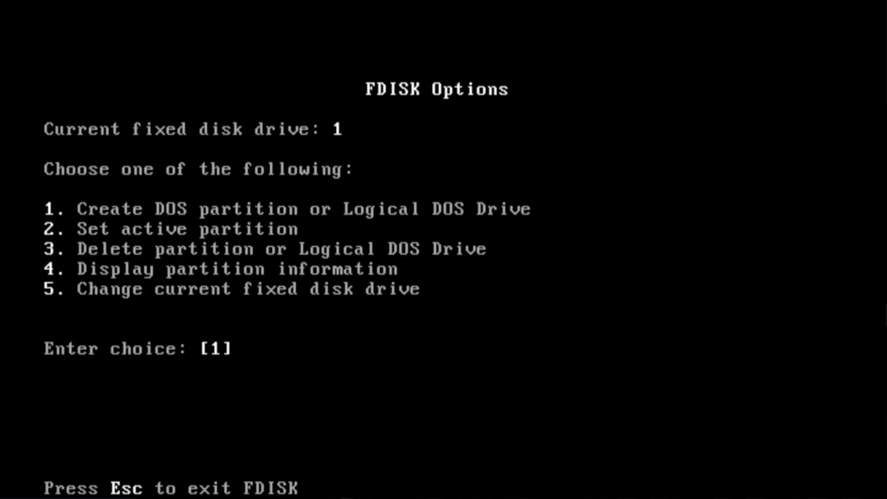
pyautogui.press('Escape')
pyautogui.press('Escape')
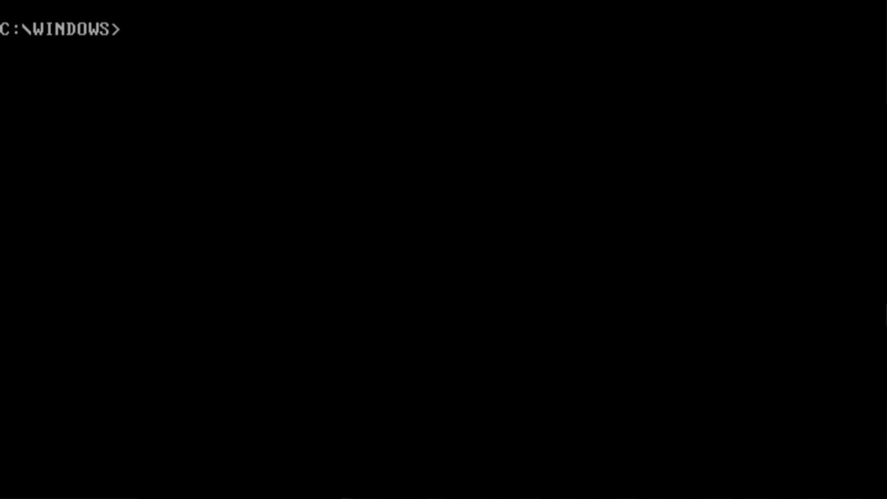
# Enter exit at the C:\WINDOWS> prompt to return to Windows 98
pyautogui.write('d')
pyautogui.press('BackSpace')
pyautogui.write('exit')
pyautogui.press('Return')
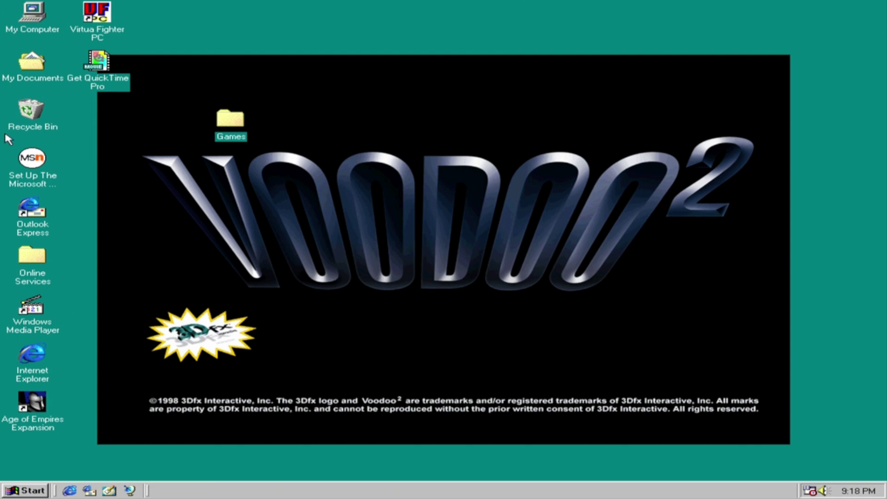
# Open the Format dialog for drive F: (3996.5 Mb) from My Computer with Full format selected
pyautogui.doubleClick(37, 23)
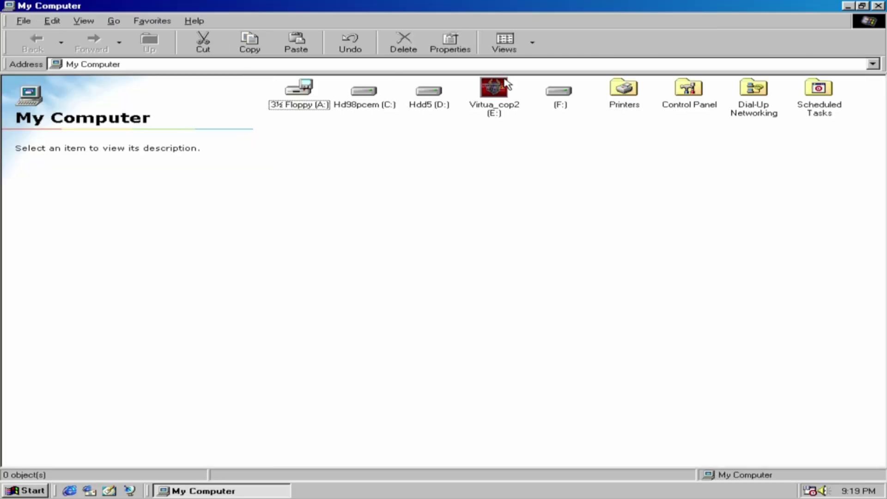
pyautogui.click(561, 103)
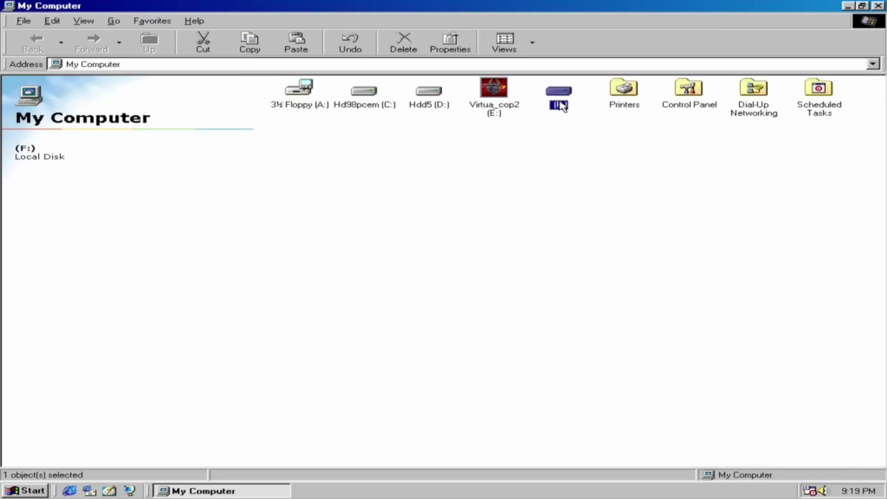
pyautogui.rightClick(564, 104)
pyautogui.click(592, 147)
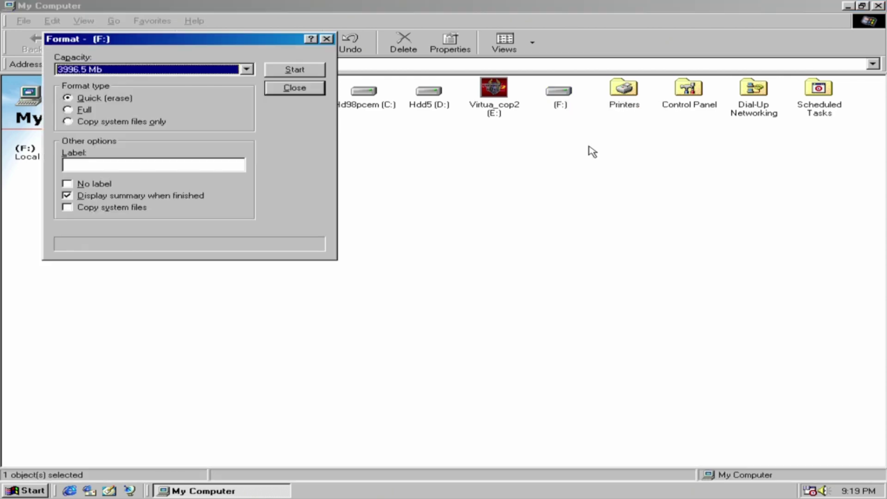
pyautogui.click(74, 115)
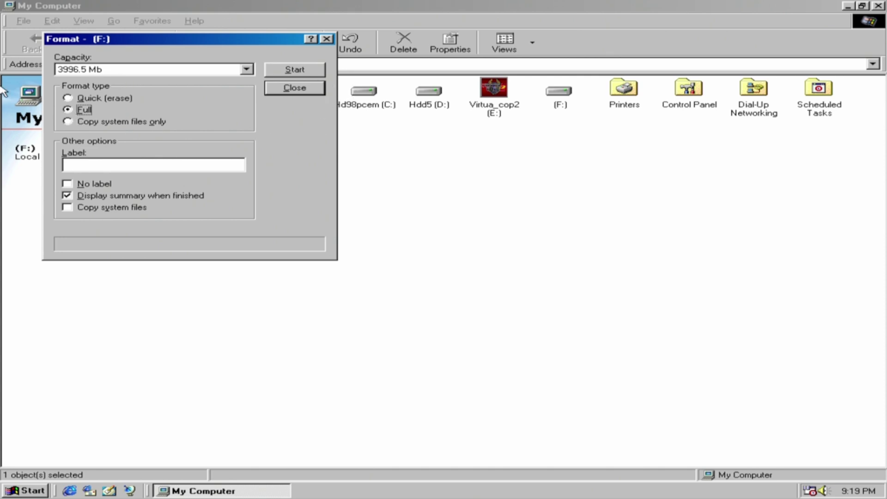
pyautogui.click(68, 98)
pyautogui.click(87, 110)
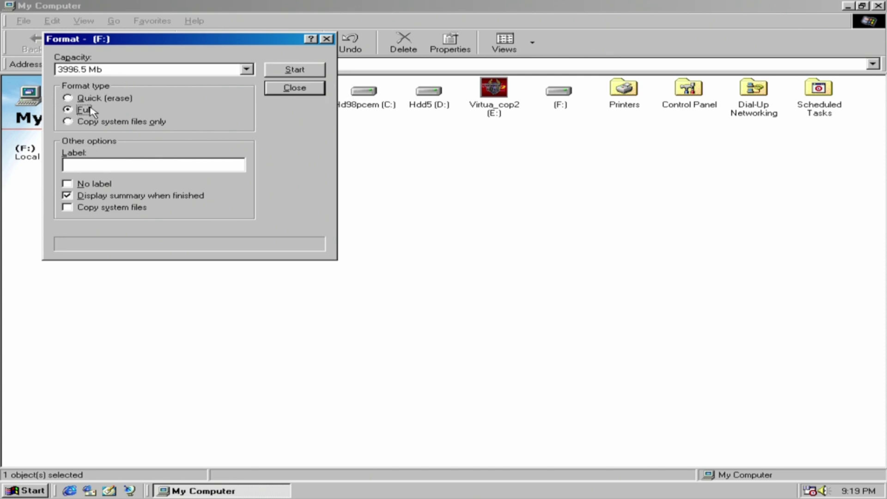